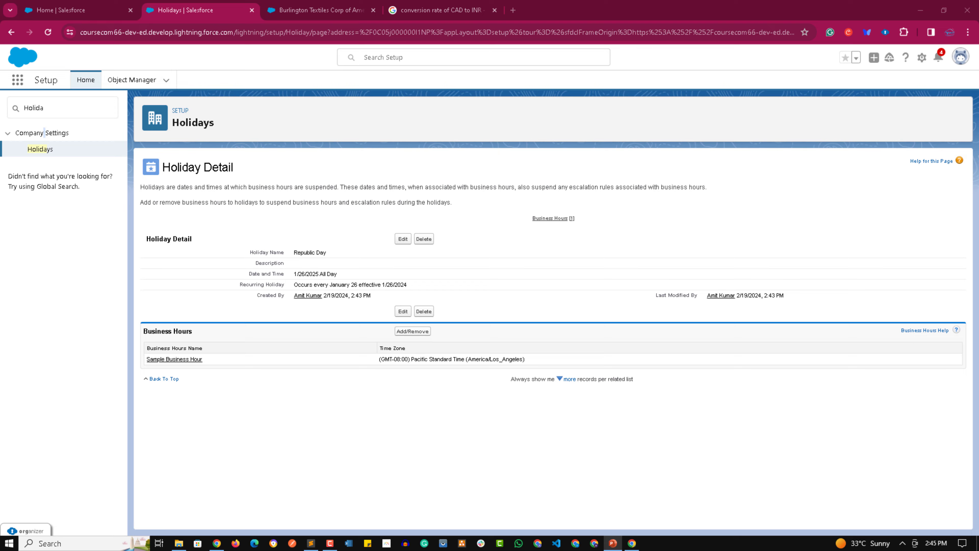
- Make the standard fiscal year start in April, named after its starting month, and save
{"action": "left_click", "coordinate": [56, 110]}
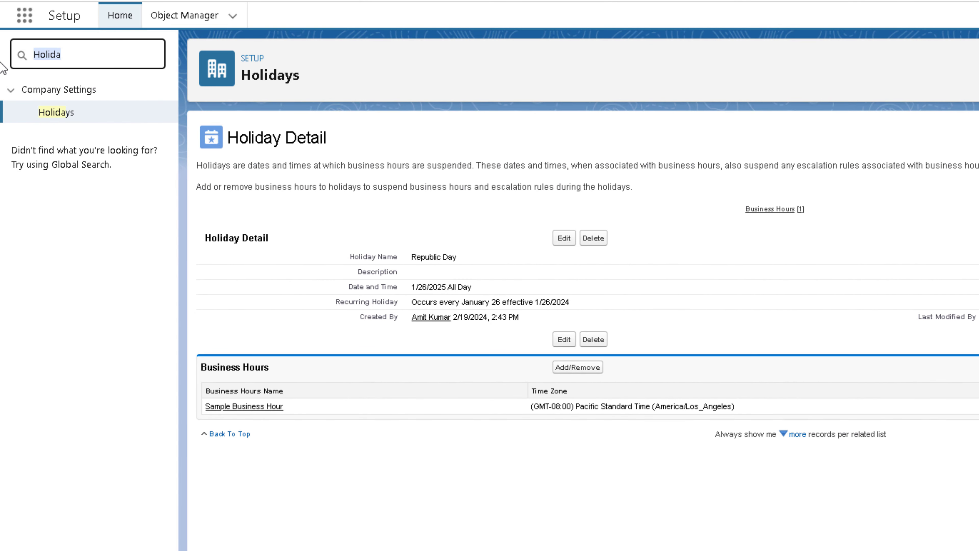
{"action": "type", "text": "Fiscal"}
{"action": "left_click", "coordinate": [66, 113]}
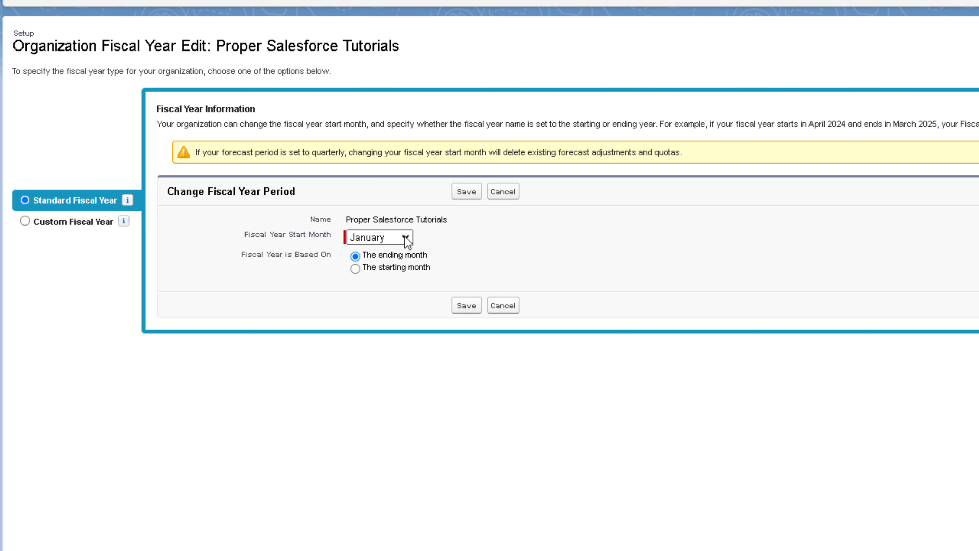
{"action": "left_click", "coordinate": [366, 239]}
{"action": "left_click", "coordinate": [390, 281]}
{"action": "key", "text": "Down"}
{"action": "left_click", "coordinate": [356, 269]}
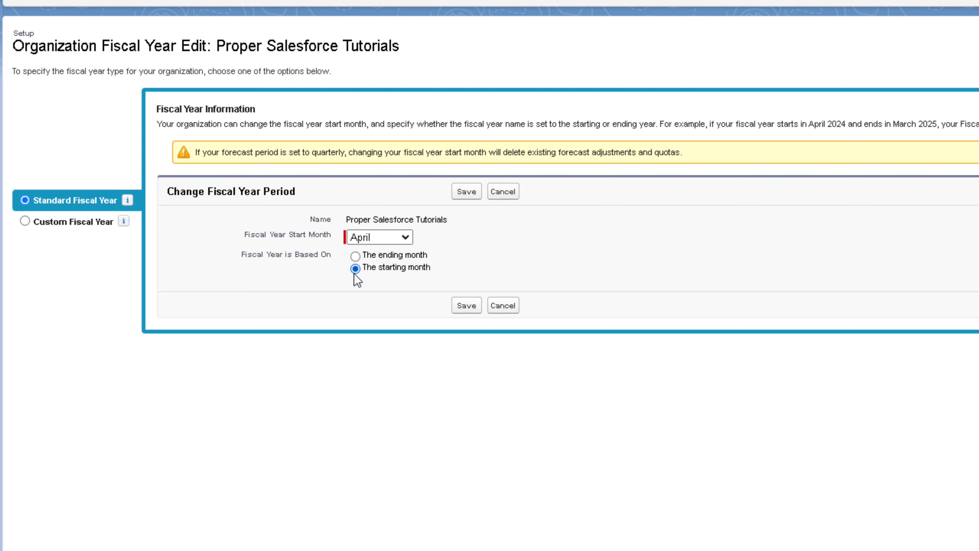
{"action": "left_click", "coordinate": [469, 309]}
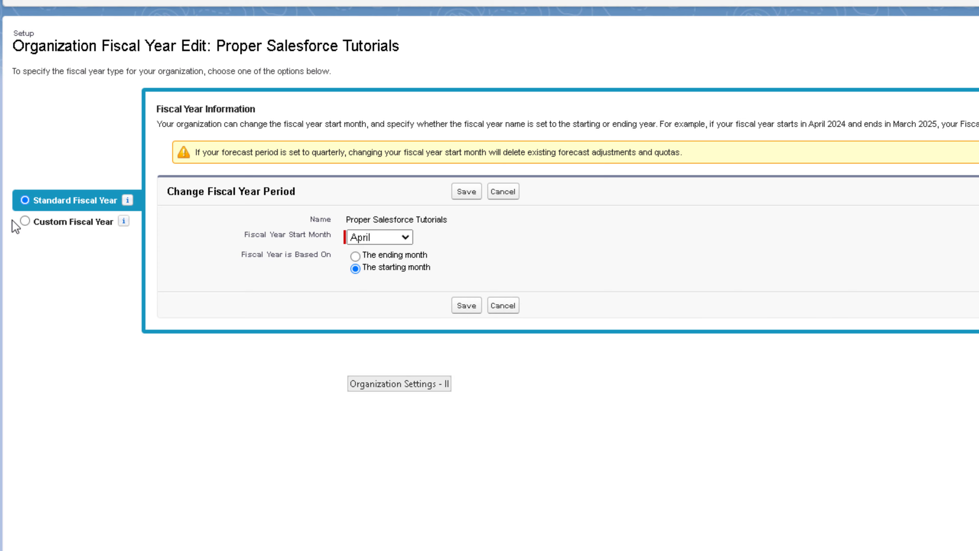
- Select Custom Fiscal Year, acknowledge the irreversible change, and confirm enabling custom fiscal years
{"action": "left_click", "coordinate": [24, 221]}
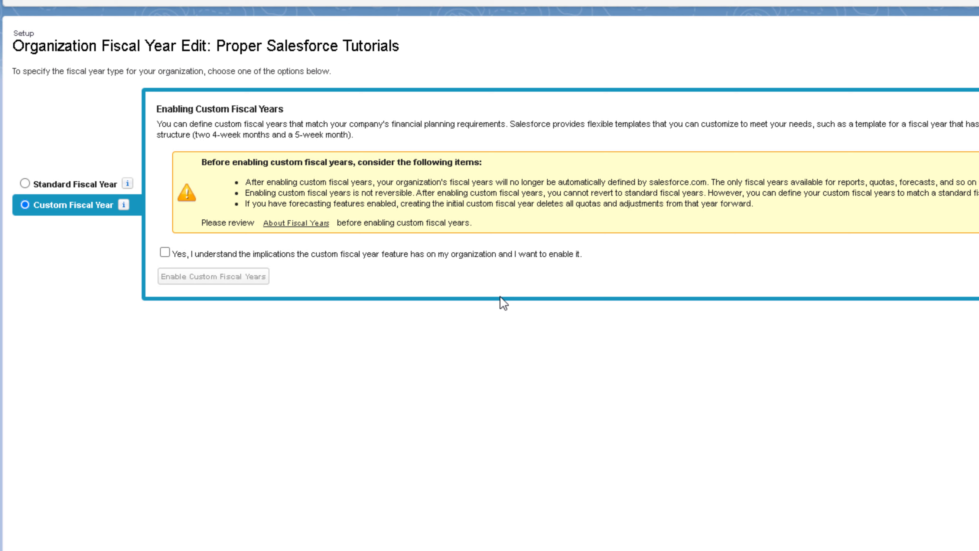
{"action": "left_click", "coordinate": [166, 253]}
{"action": "left_click", "coordinate": [212, 278]}
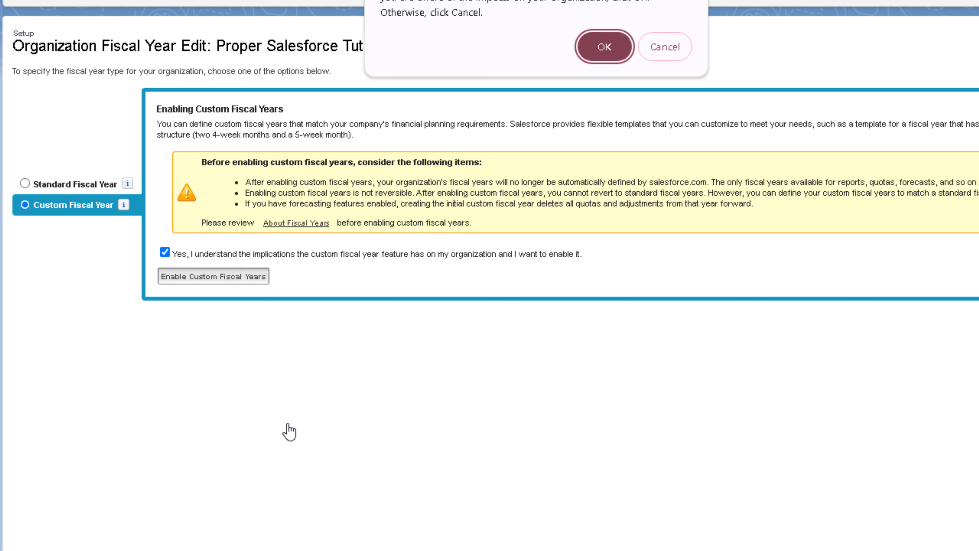
{"action": "left_click", "coordinate": [587, 47]}
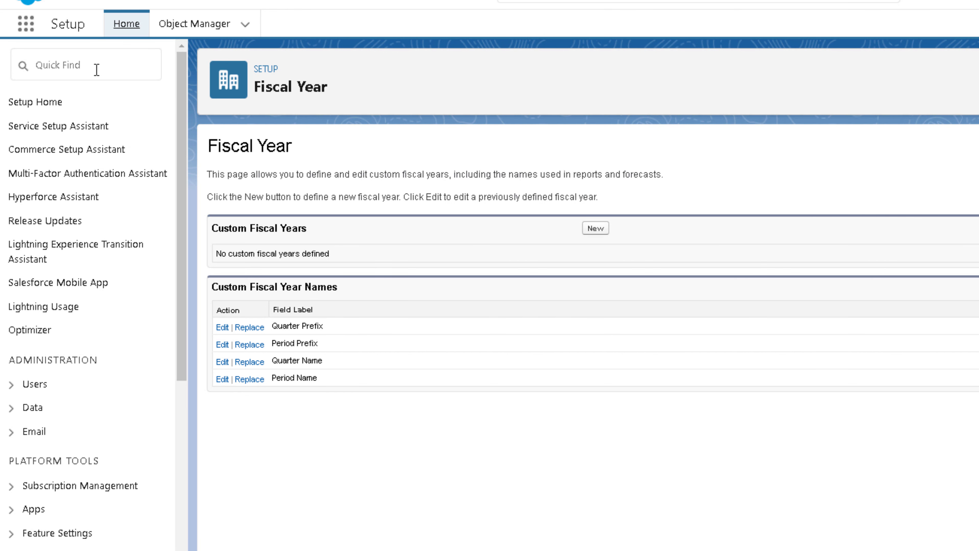
- Find the Fiscal Year page and begin a new custom fiscal year
{"action": "left_click", "coordinate": [97, 69]}
{"action": "type", "text": "Fiscal"}
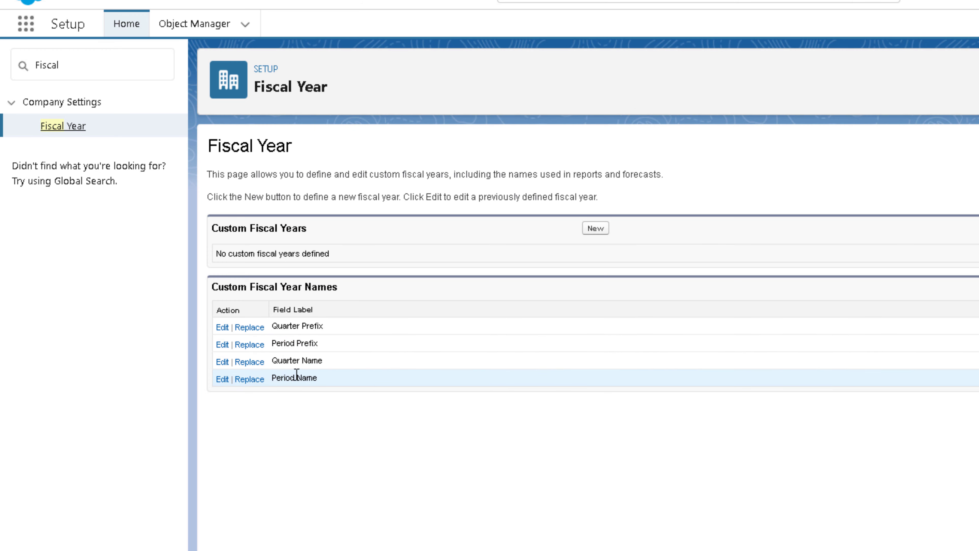
{"action": "left_click", "coordinate": [601, 234]}
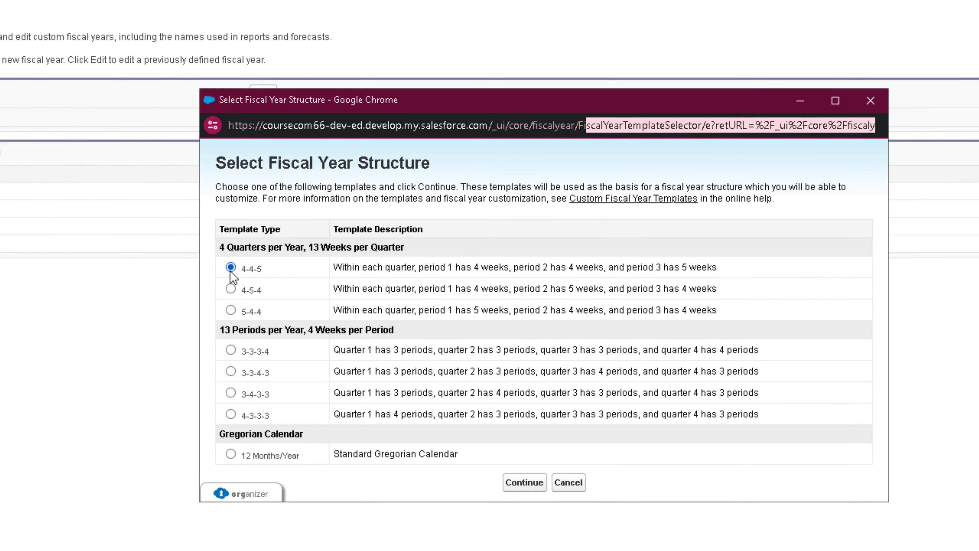
- Compare the 3-3-3-4 and Gregorian templates, then continue with the 4-4-5 structure
{"action": "left_click_drag", "start_coordinate": [259, 274], "coordinate": [262, 276]}
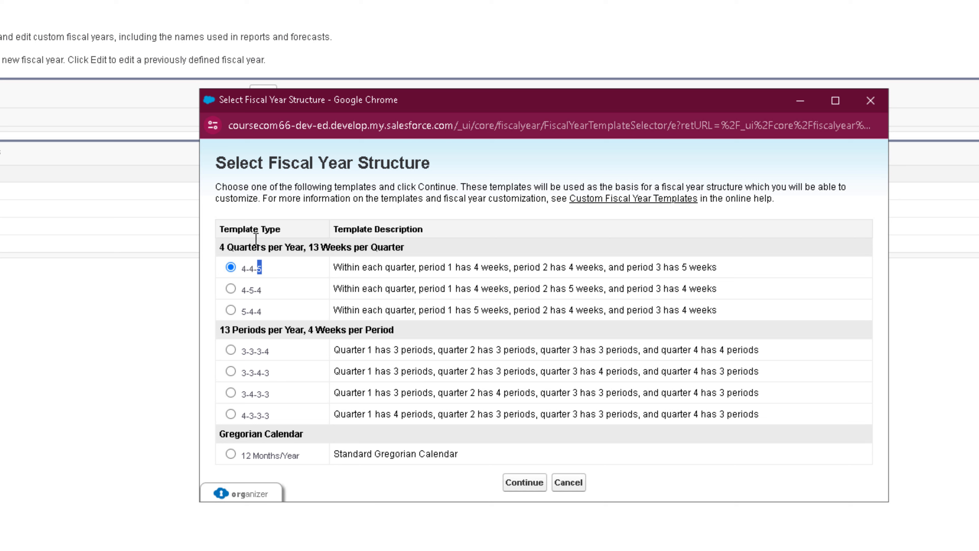
{"action": "left_click", "coordinate": [232, 350]}
{"action": "left_click", "coordinate": [231, 350]}
{"action": "left_click", "coordinate": [232, 454]}
{"action": "left_click", "coordinate": [231, 267]}
{"action": "left_click", "coordinate": [521, 483]}
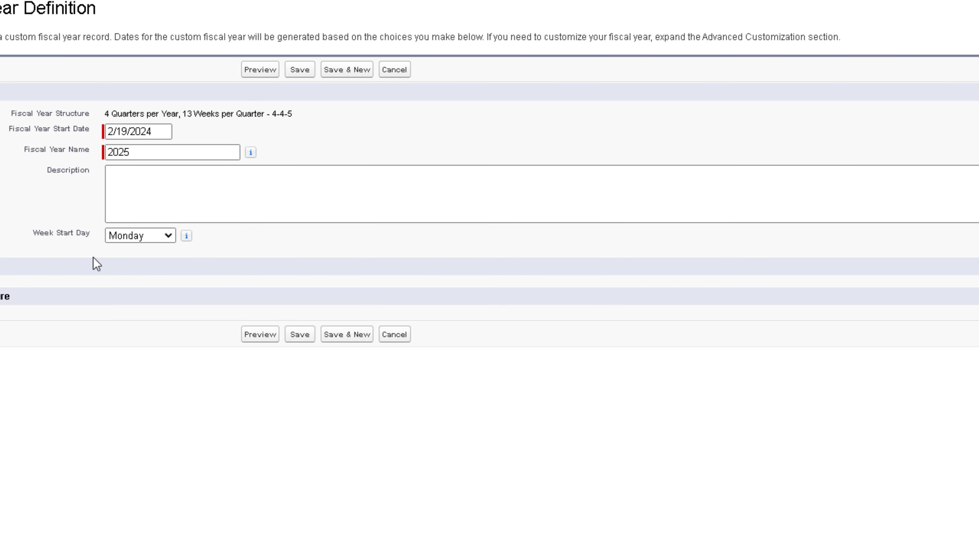
- Keep the name 2025, preview the generated periods, and leave week 1 at 7 days
{"action": "double_click", "coordinate": [110, 155]}
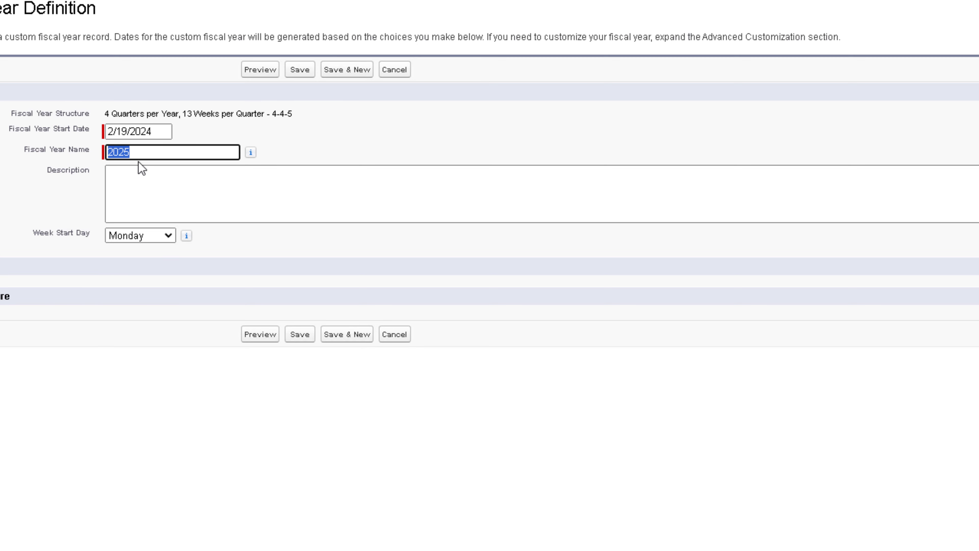
{"action": "left_click", "coordinate": [250, 399]}
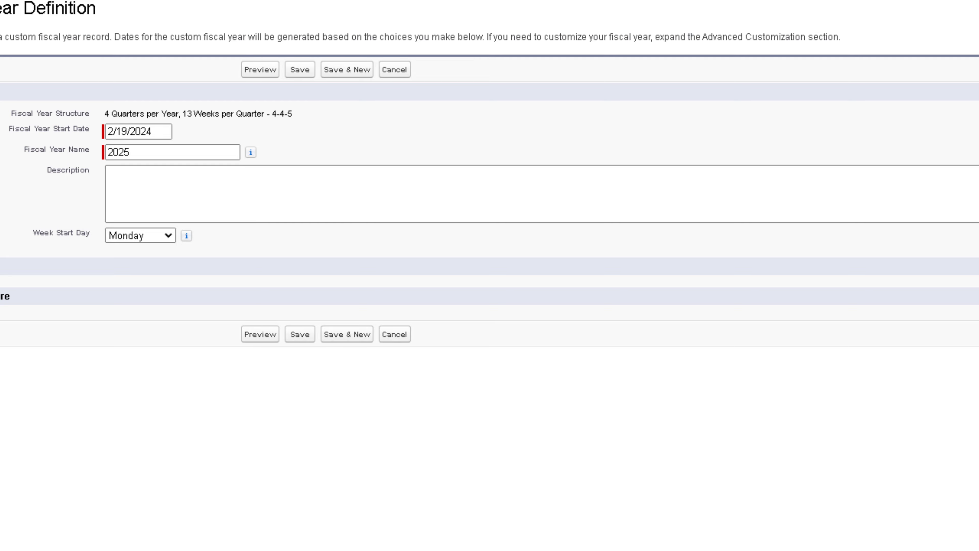
{"action": "scroll", "coordinate": [262, 231], "scroll_direction": "down", "scroll_amount": 5}
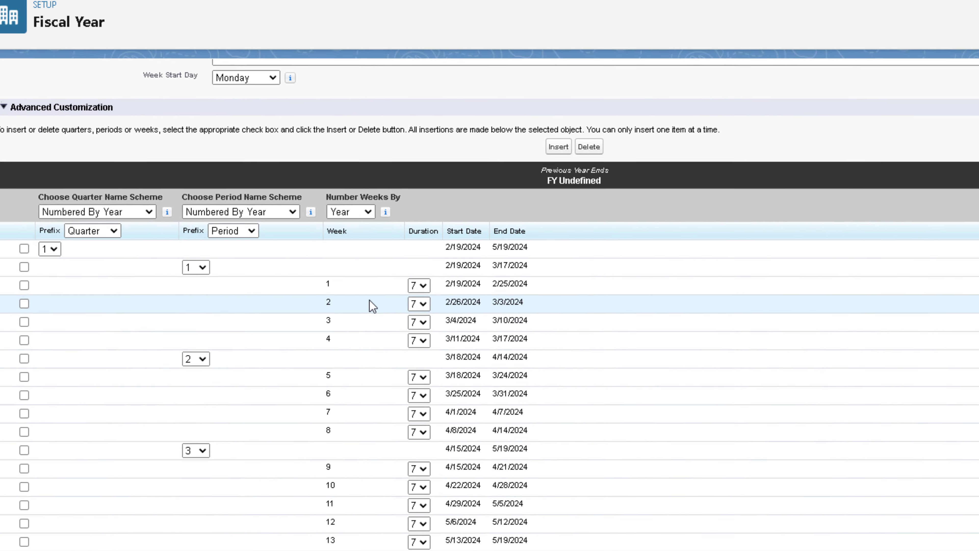
{"action": "scroll", "coordinate": [369, 305], "scroll_direction": "down", "scroll_amount": 5}
{"action": "scroll", "coordinate": [342, 283], "scroll_direction": "up", "scroll_amount": 4}
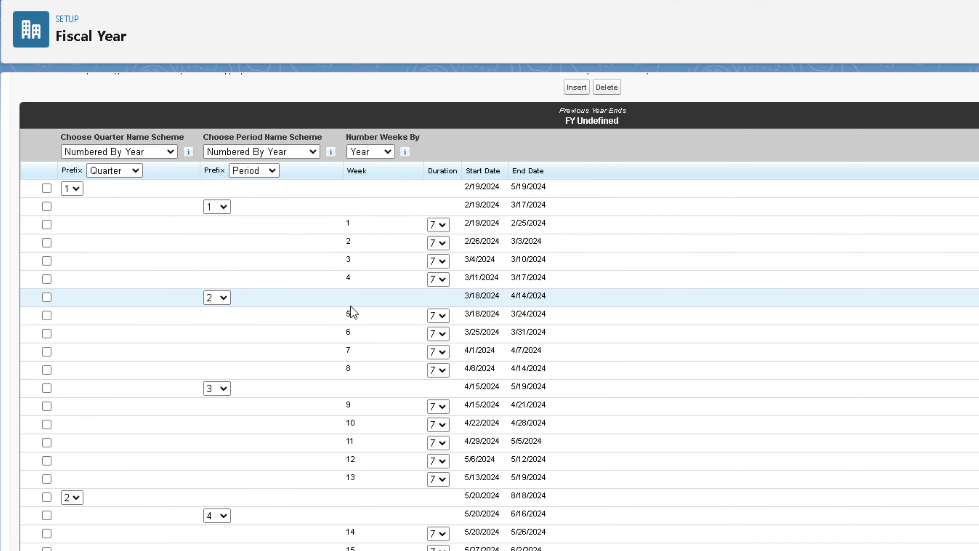
{"action": "left_click", "coordinate": [439, 224]}
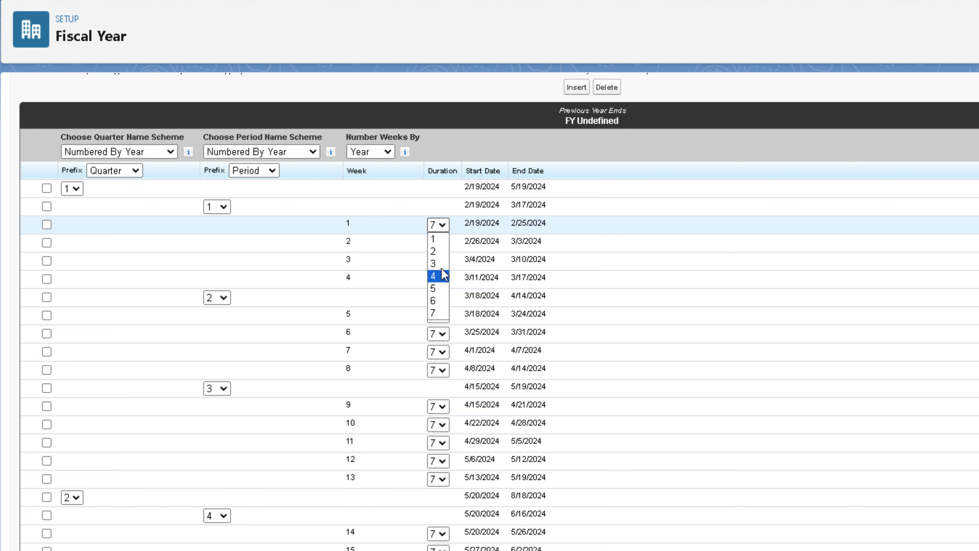
{"action": "left_click", "coordinate": [102, 268]}
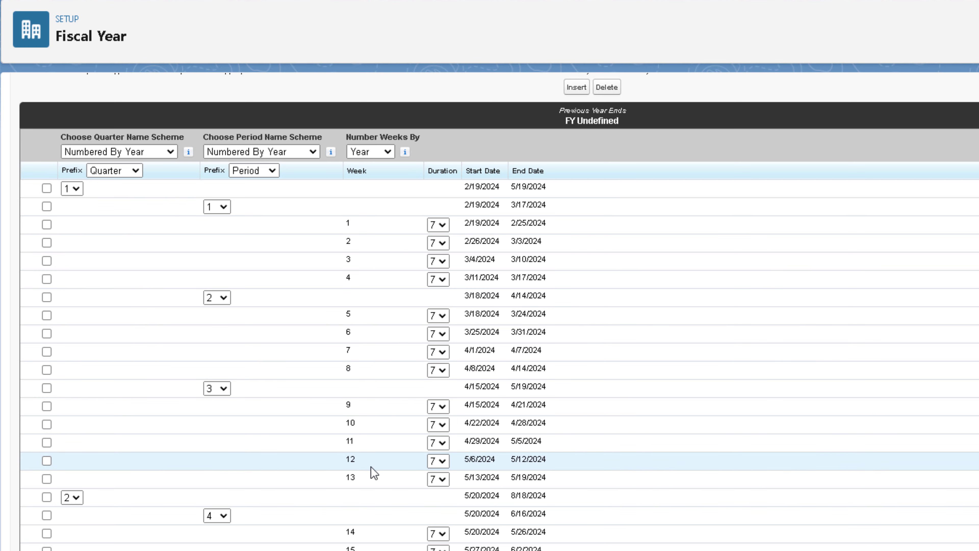
{"action": "scroll", "coordinate": [608, 90], "scroll_direction": "down", "scroll_amount": 15}
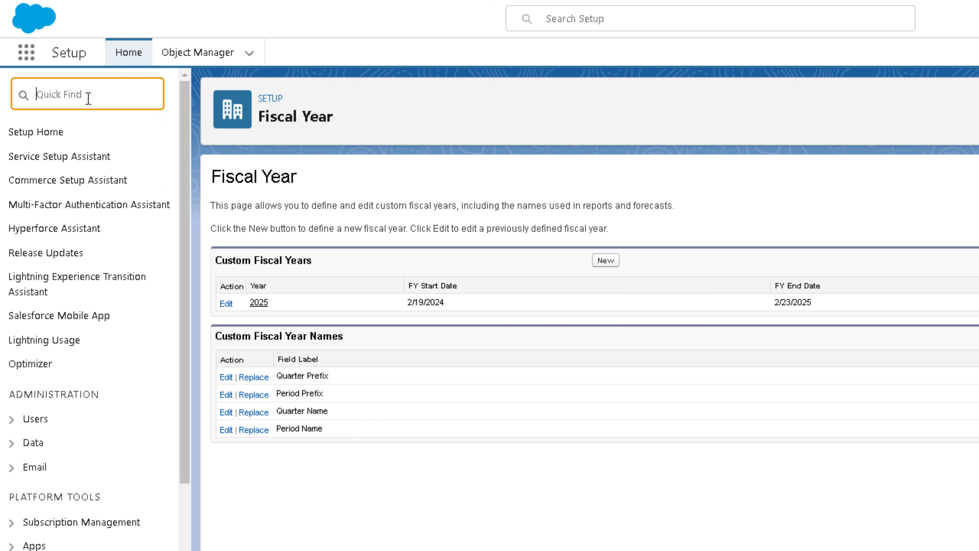
- Search 'Storage' and open the Data > Storage Usage page
{"action": "type", "text": "Storage"}
{"action": "left_click", "coordinate": [89, 157]}
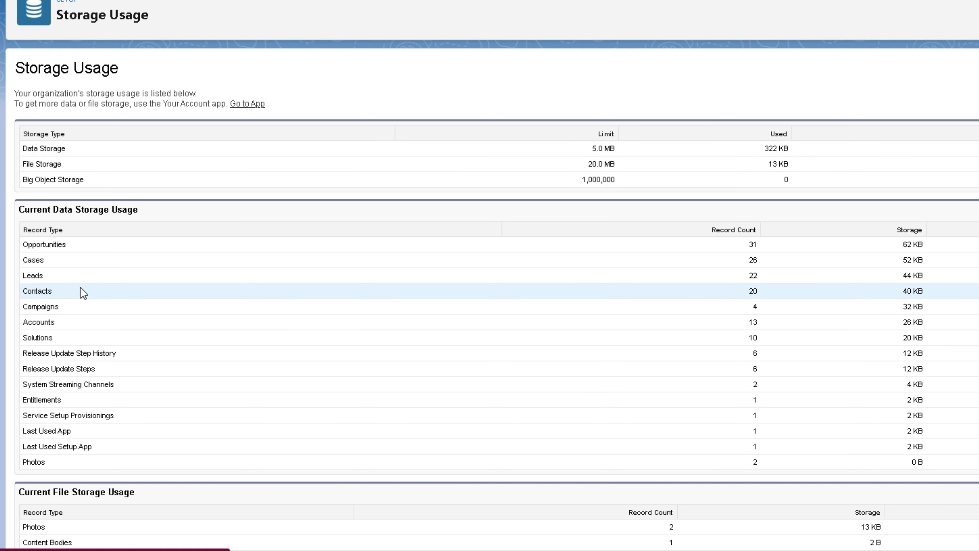
{"action": "scroll", "coordinate": [75, 295], "scroll_direction": "down", "scroll_amount": 2}
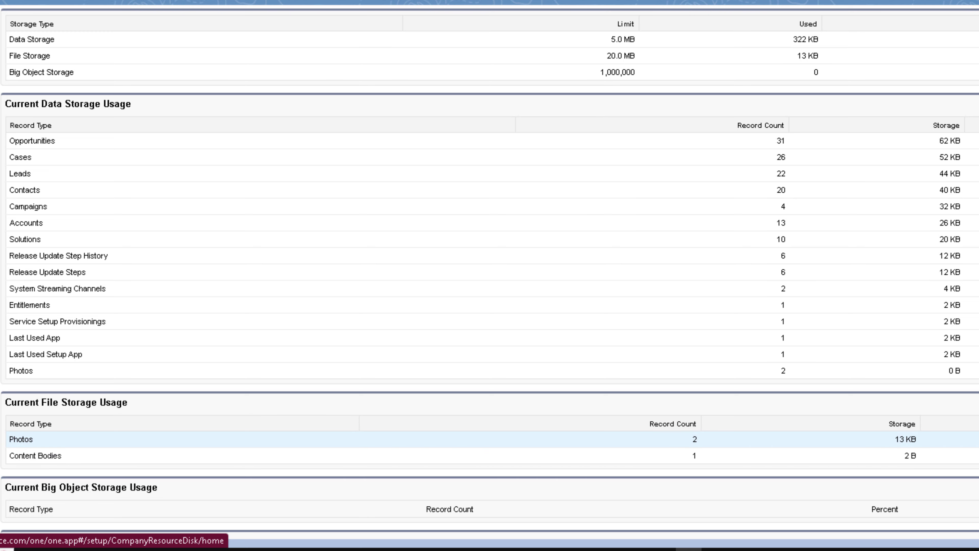
{"action": "scroll", "coordinate": [606, 301], "scroll_direction": "up", "scroll_amount": 2}
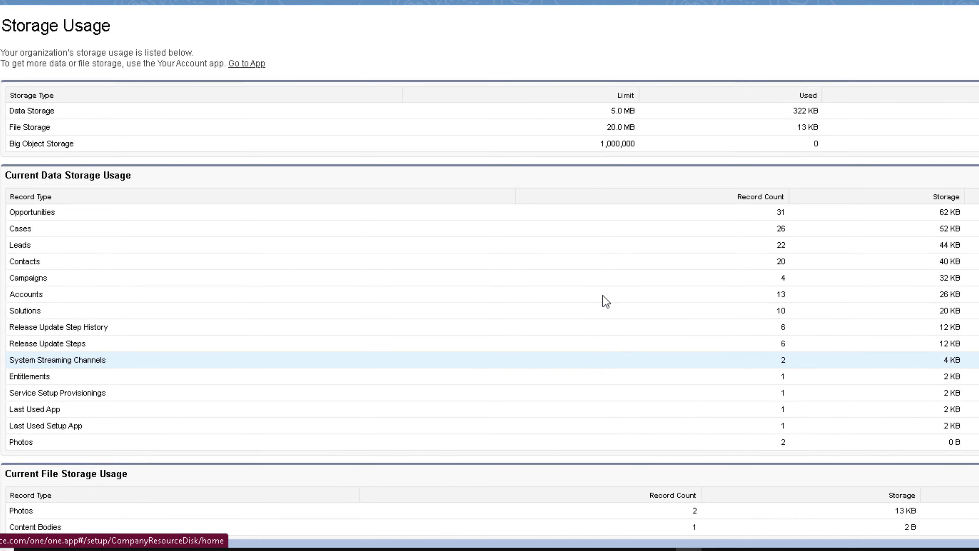
{"action": "scroll", "coordinate": [606, 301], "scroll_direction": "down", "scroll_amount": 7}
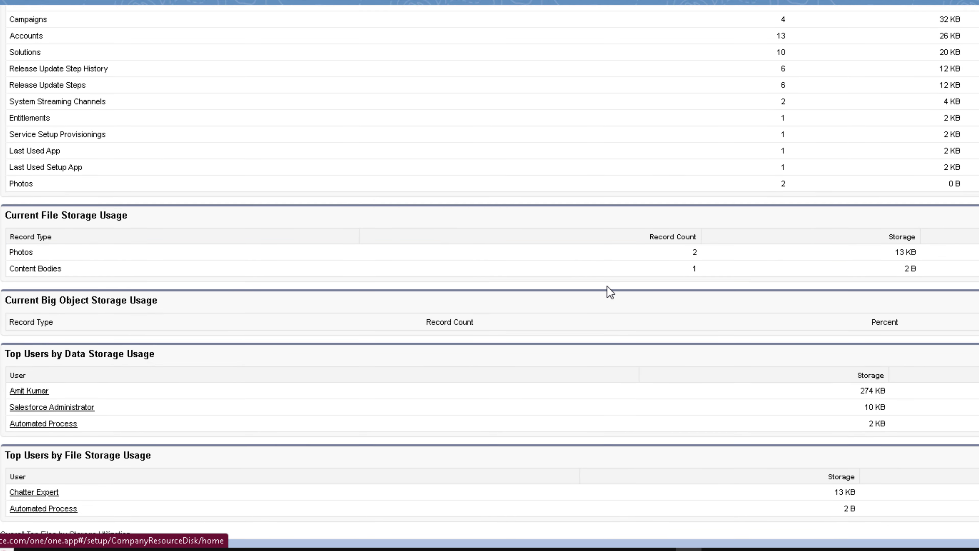